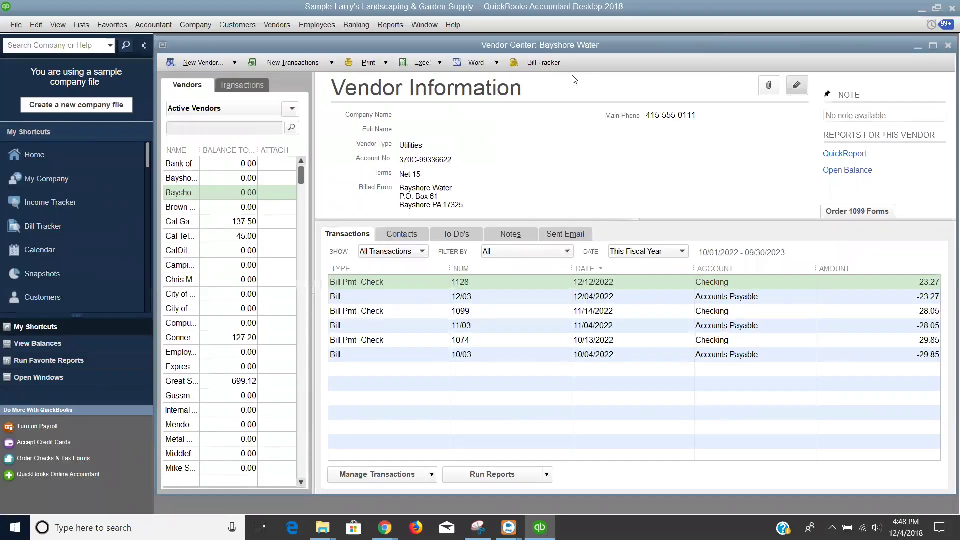
- Bring up the Vendors menu's Print/E-file 1099s commands to reach the 1099 Wizard
left_click(280, 25)
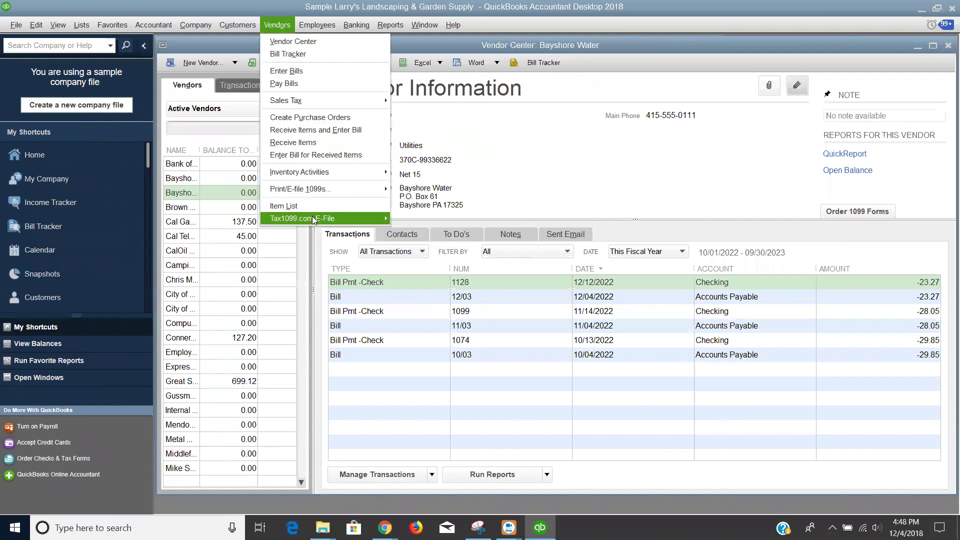
mouse_move(313, 220)
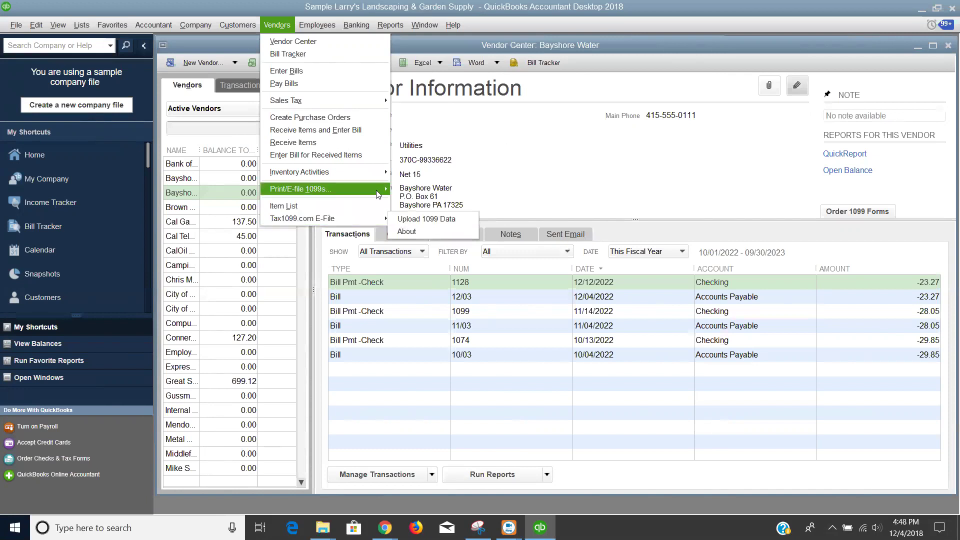
mouse_move(351, 196)
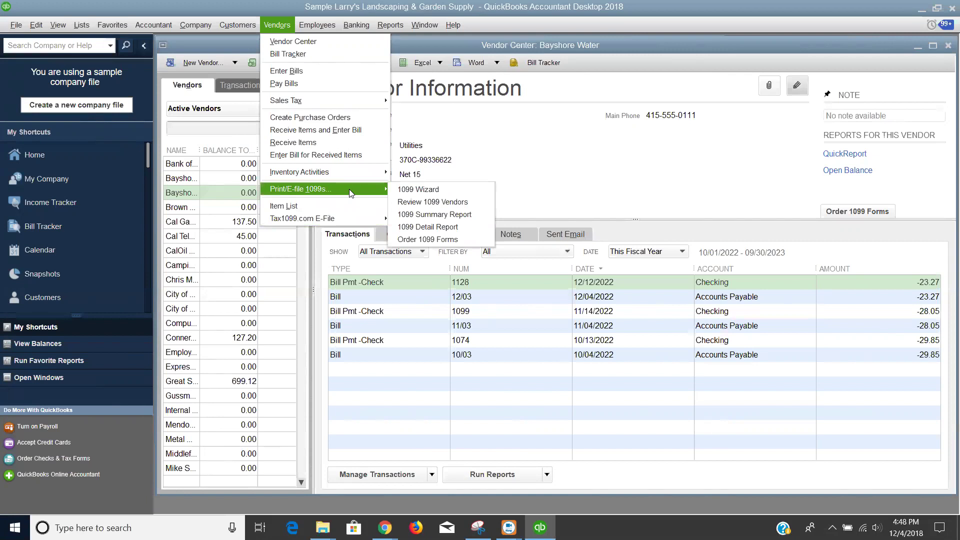
- Launch the 1099 Wizard and accept the selected vendors and their 1099 info to reach account mapping
left_click(411, 191)
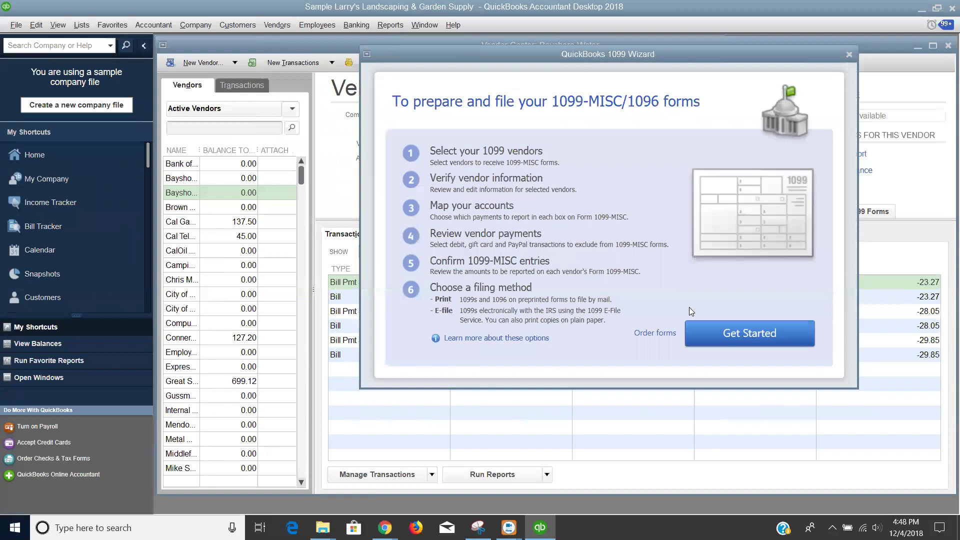
left_click(709, 331)
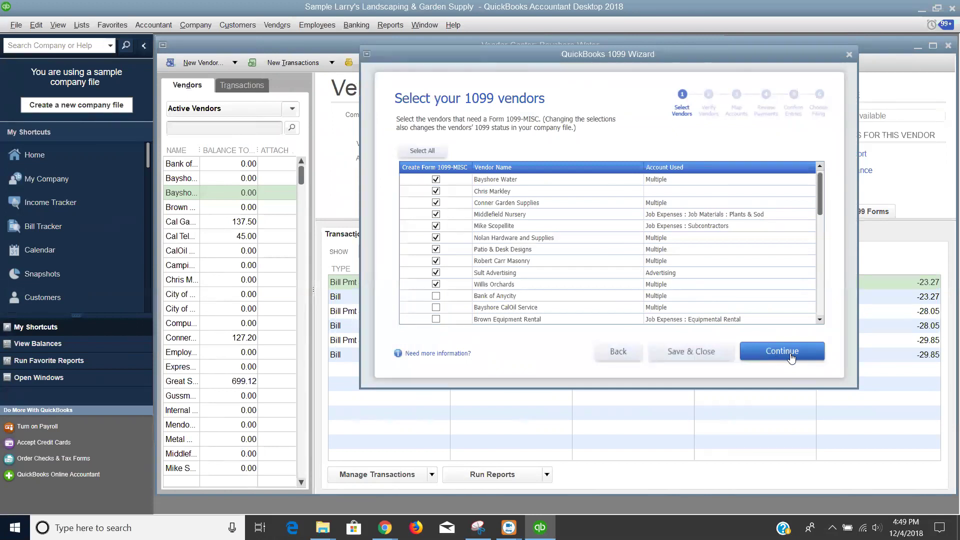
left_click(790, 358)
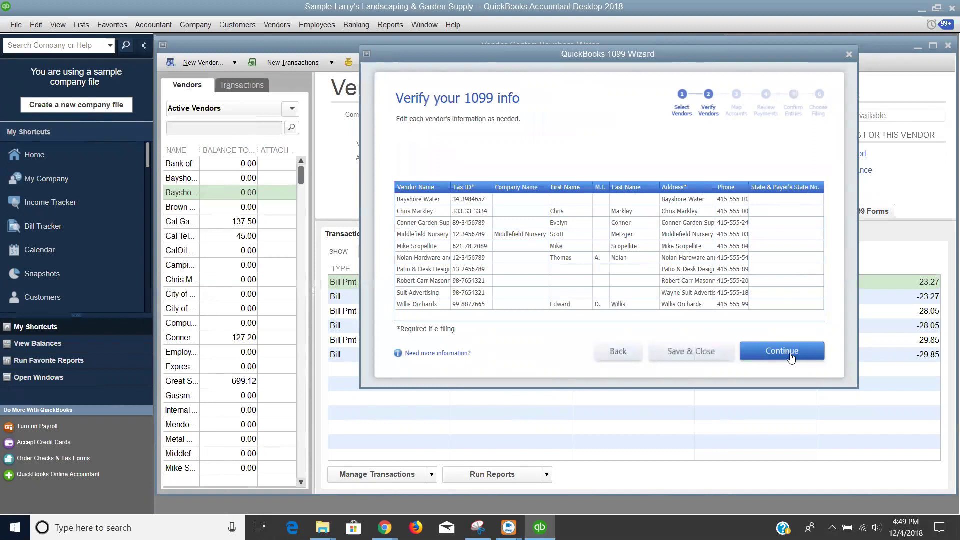
left_click(791, 358)
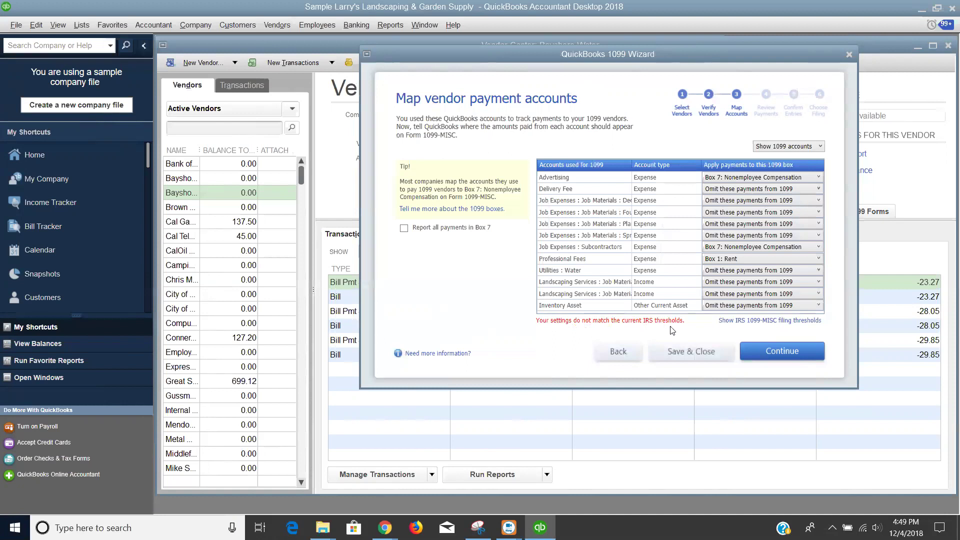
- Reset the 1099-MISC filing thresholds to the IRS values and save them
left_click(745, 326)
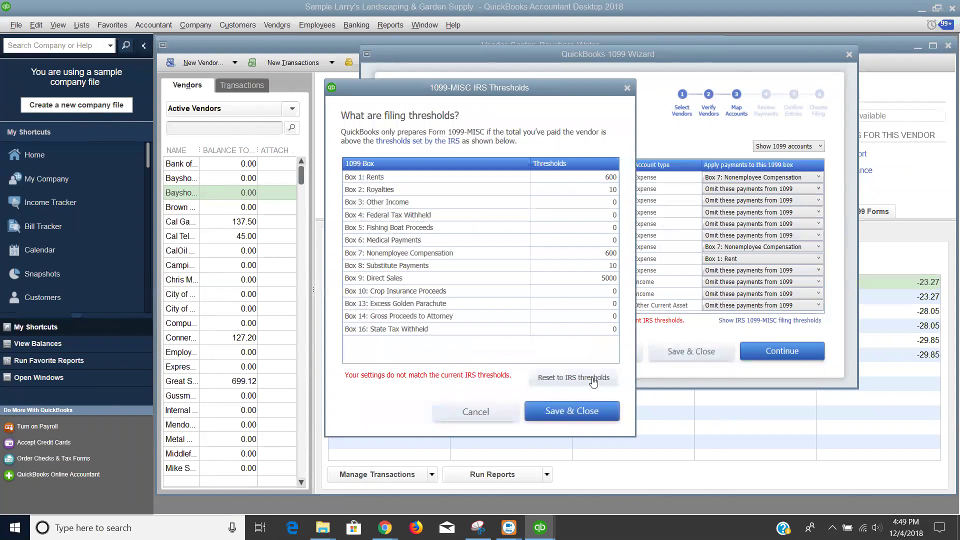
left_click(593, 379)
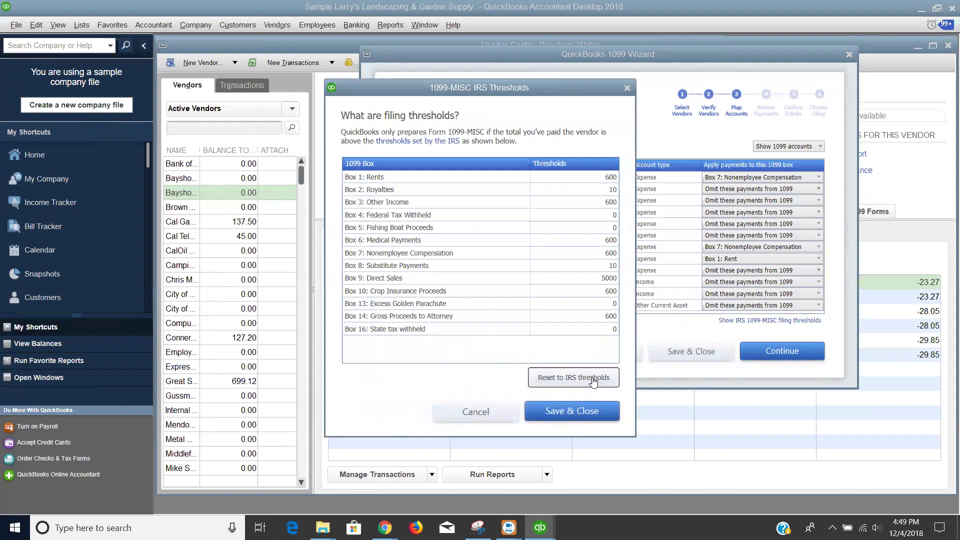
left_click(565, 414)
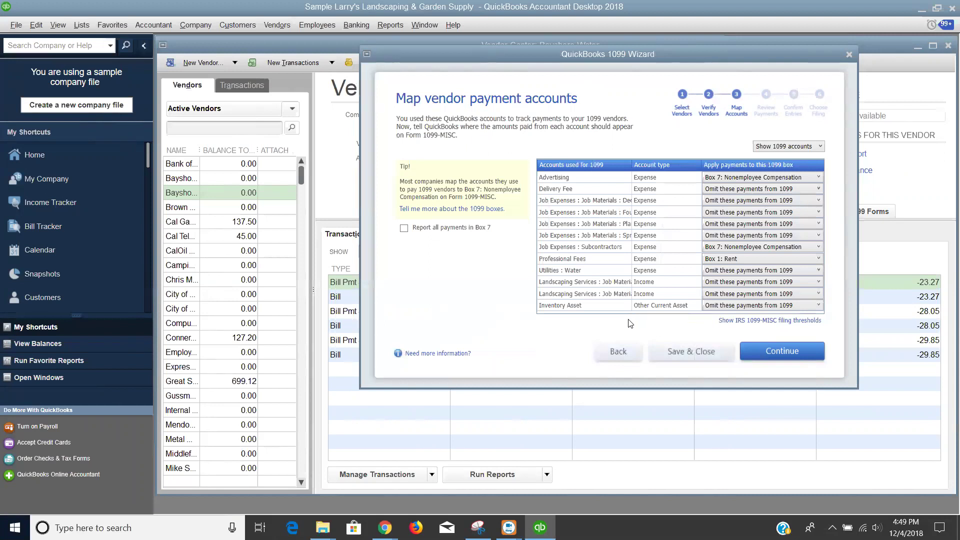
- Accept the account mapping, exclusions review and entry confirmation to reach Choose a filing method
left_click(770, 356)
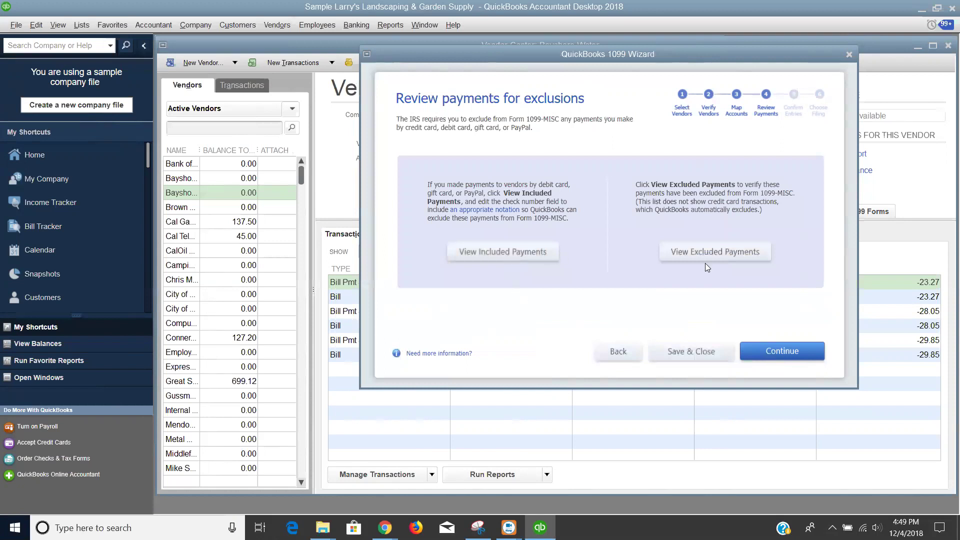
left_click(760, 350)
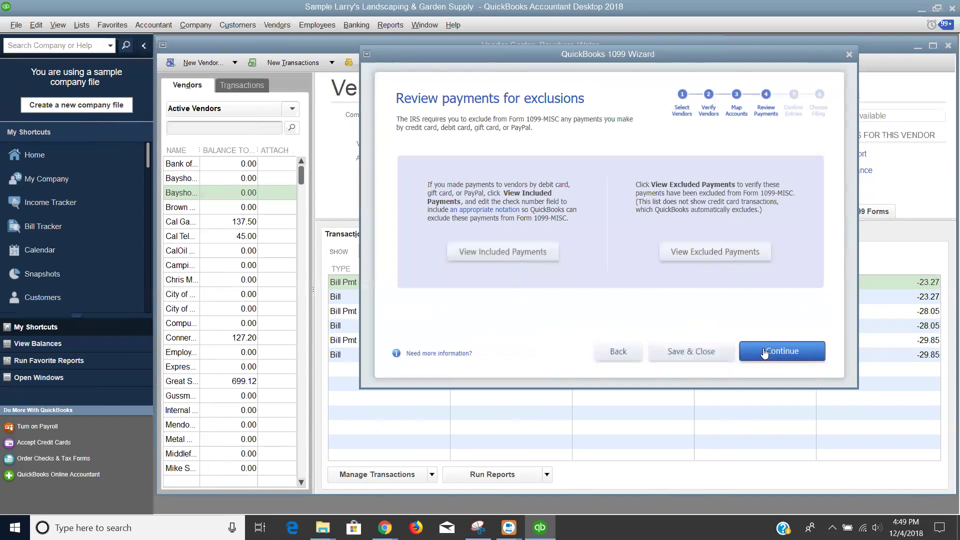
left_click(764, 352)
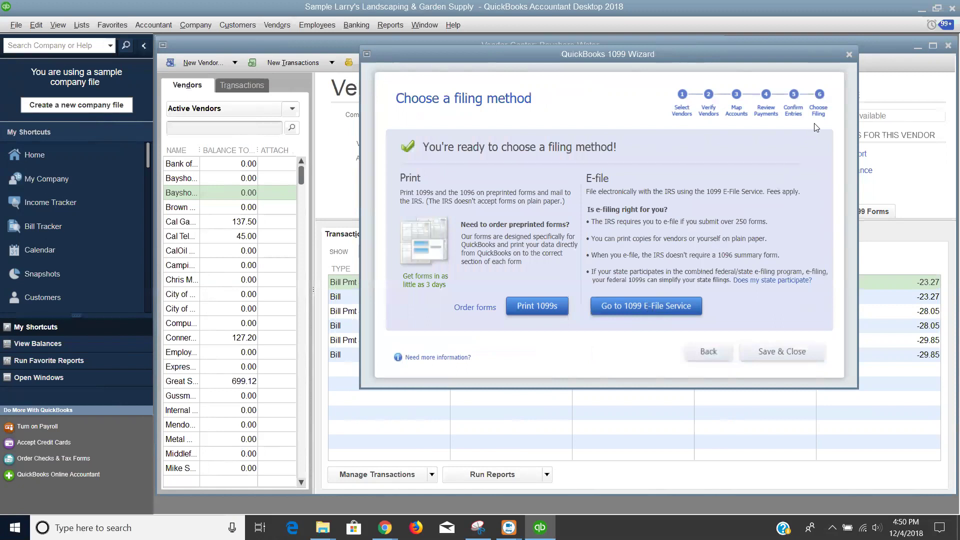
- Close the 1099 Wizard and bring up the 1099 Summary Report from the Vendors menu
left_click(848, 56)
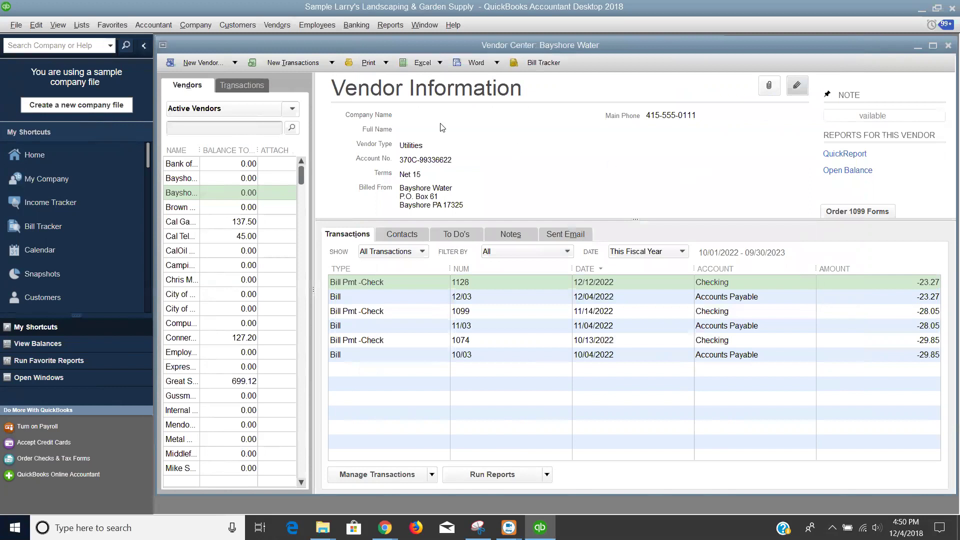
left_click(278, 25)
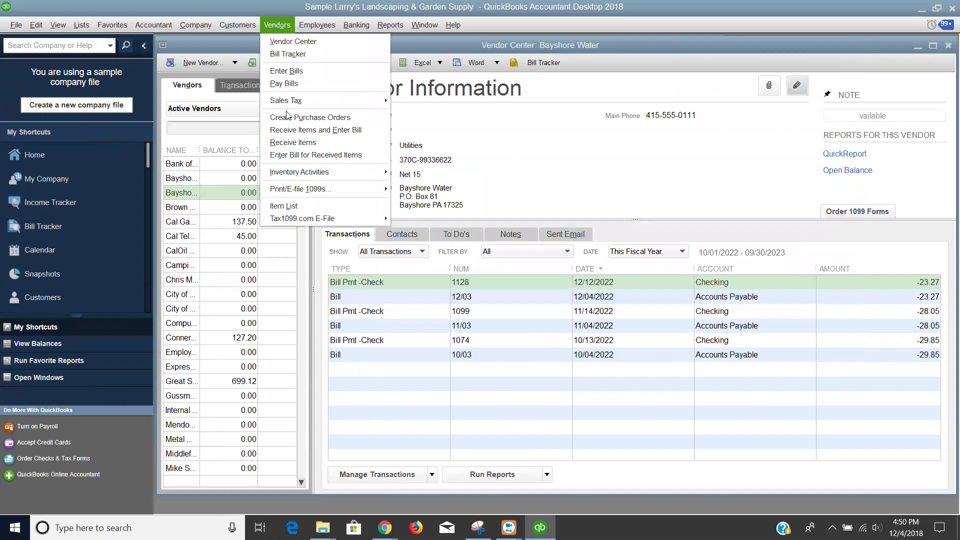
mouse_move(344, 194)
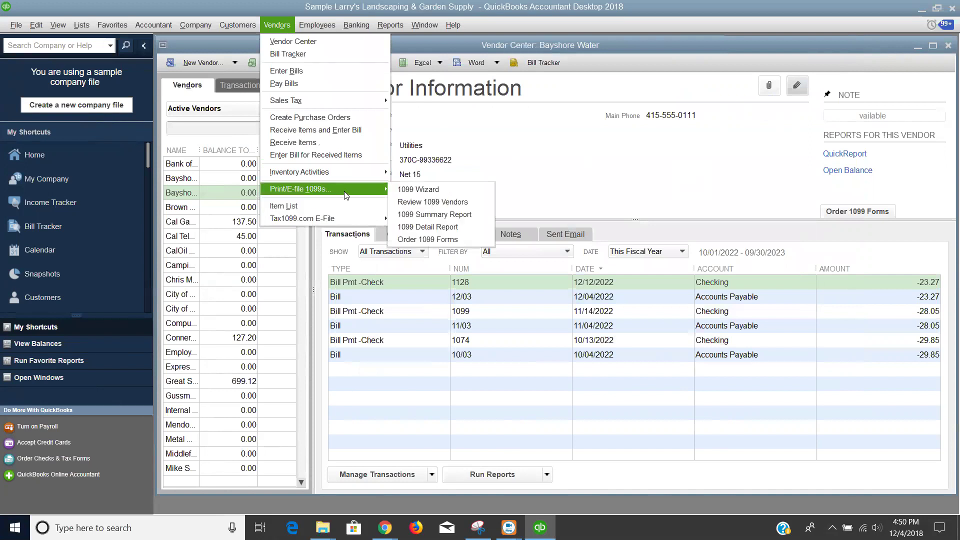
left_click(427, 214)
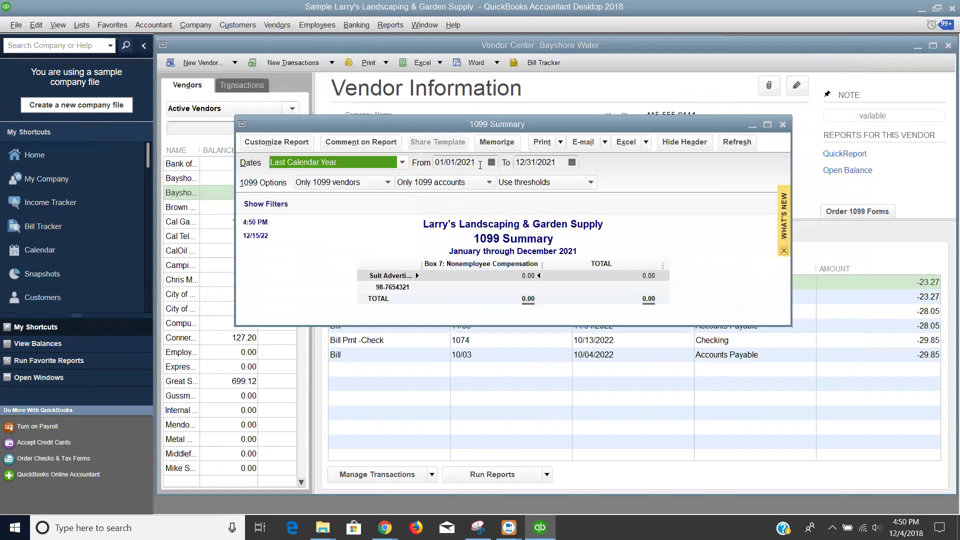
- Set the report dates to 01/01/2018–12/31/2018, refresh, and enlarge the window to show every vendor
left_click(480, 163)
key("BackSpace")
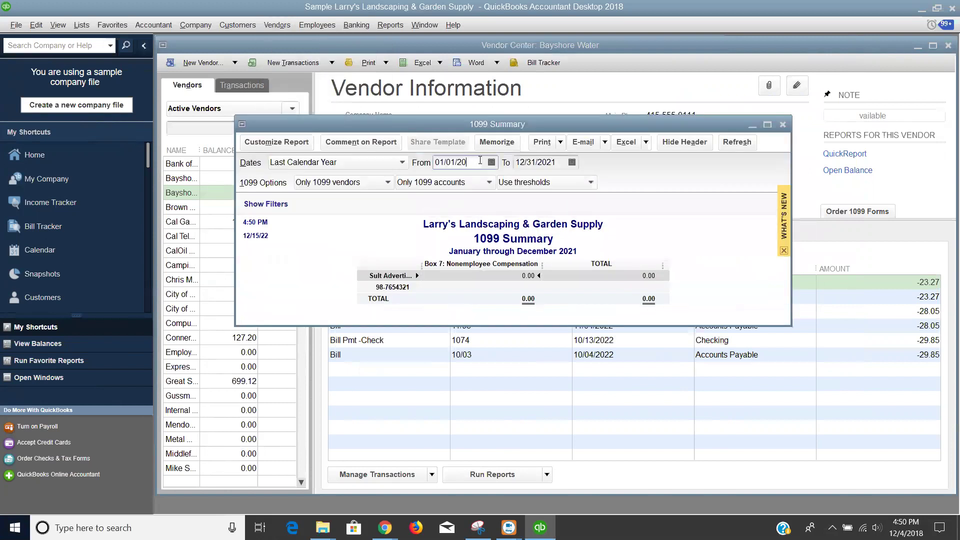
type("18")
left_click(555, 165)
key("BackSpace")
key("BackSpace")
type("18")
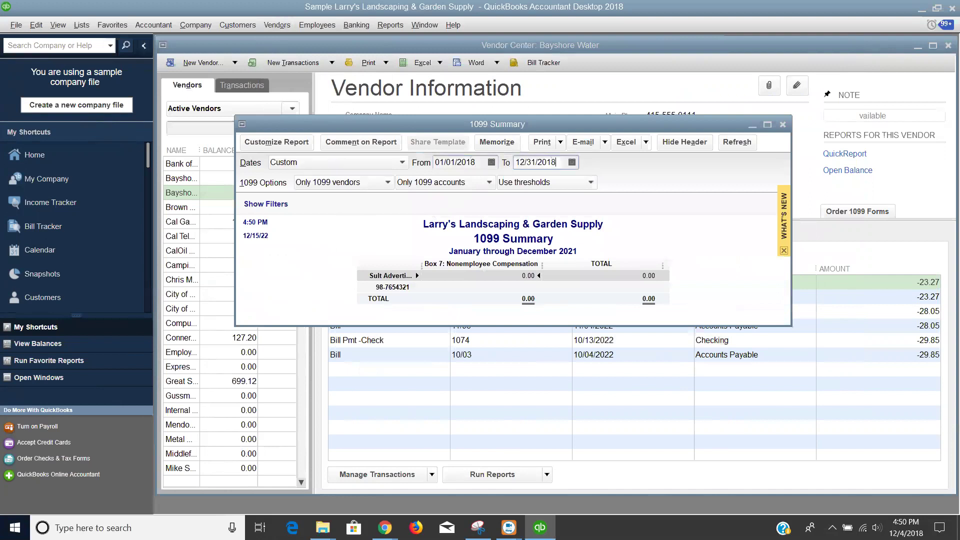
left_click(737, 142)
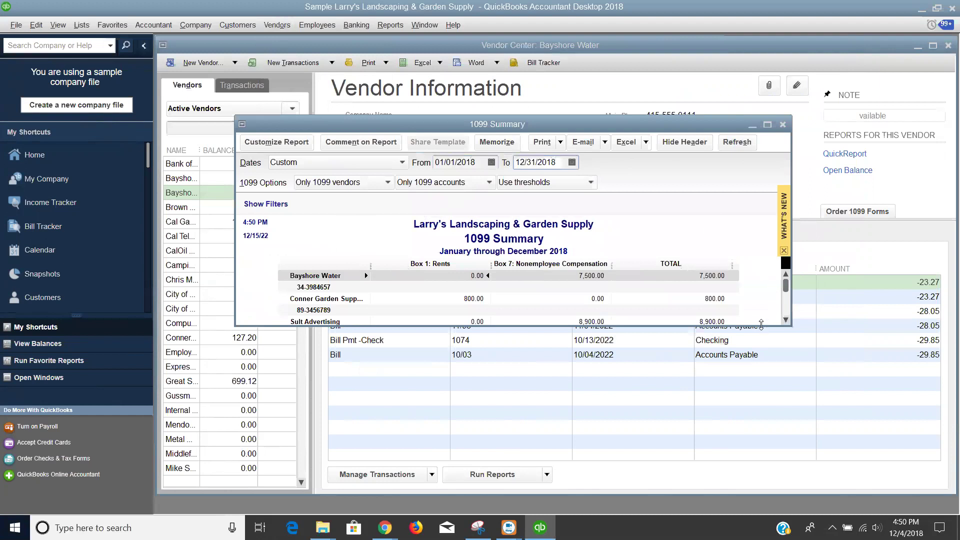
left_click_drag(761, 325, 760, 415)
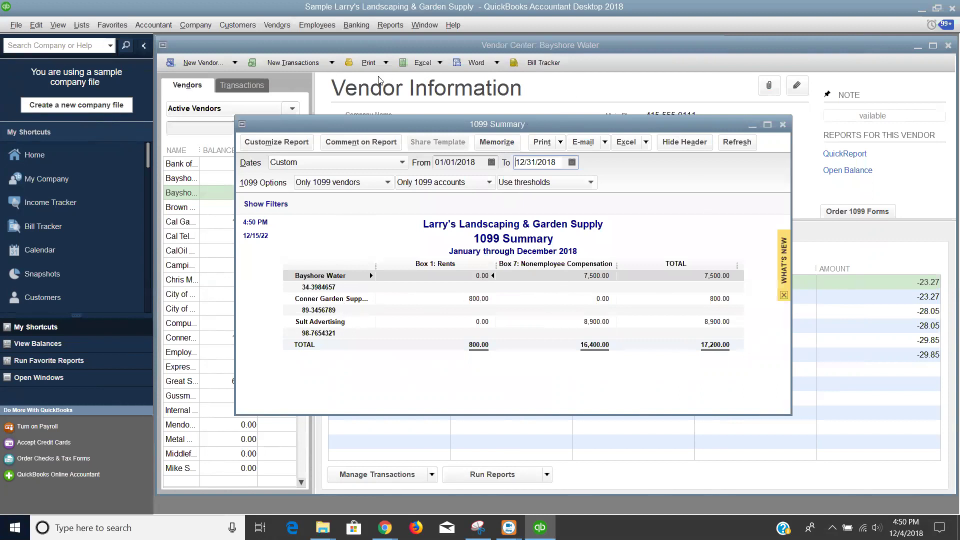
- Choose Vendors > Tax1099.com E-File > 1099 Wizard to bring up the Tax1099 login
left_click(279, 28)
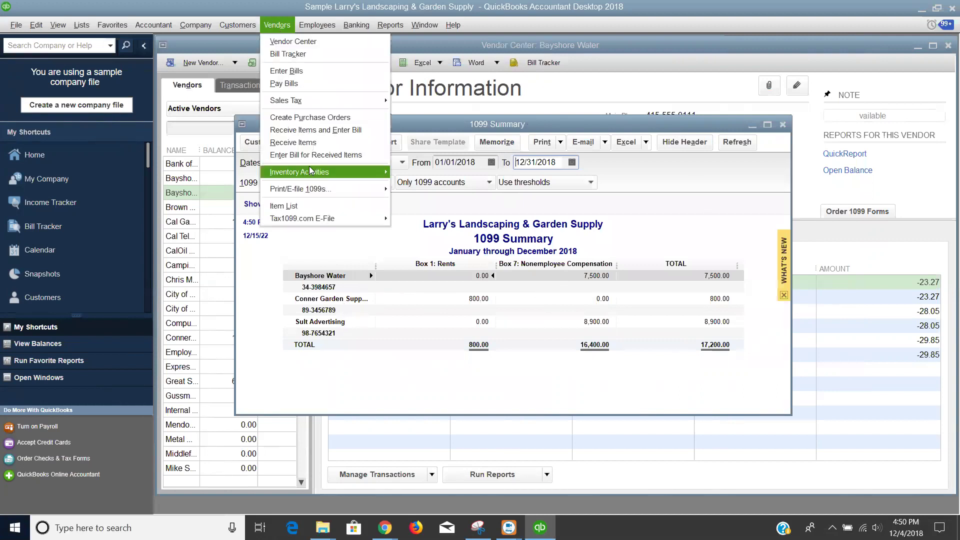
mouse_move(319, 188)
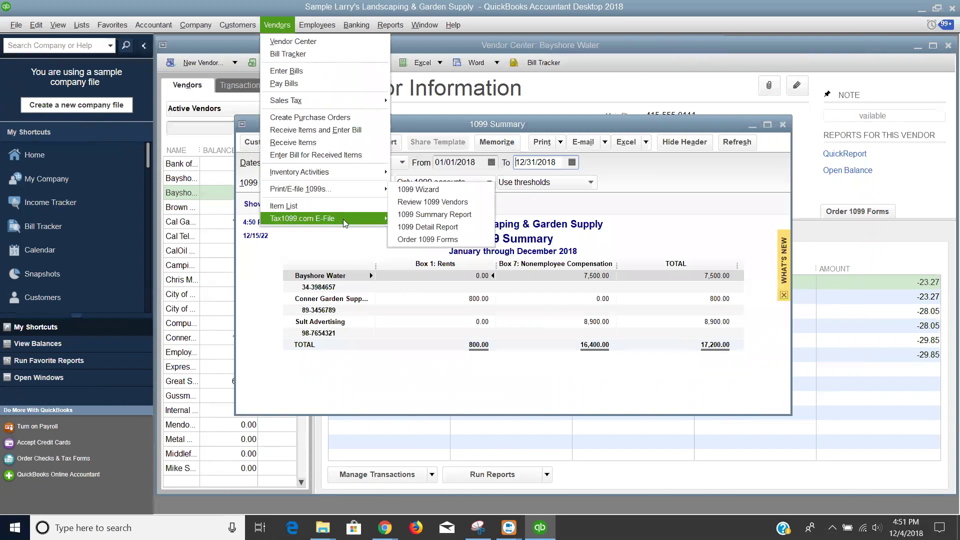
mouse_move(343, 220)
left_click(418, 219)
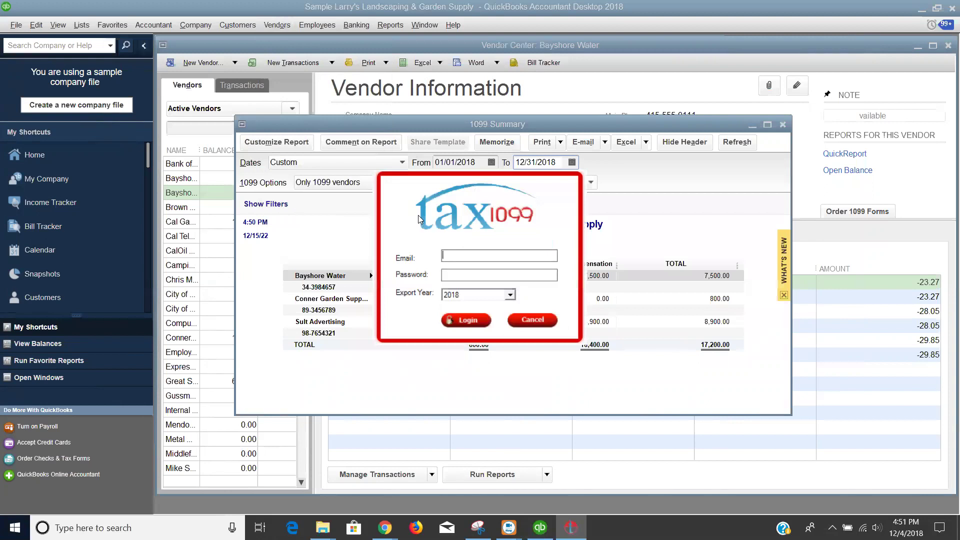
- Enter the Tax1099 account e-mail and password in the login dialog
key("Tab")
type("************")
- Log in to Tax1099 and load the three vendors into the 1099-MISC bulk import grid
left_click(465, 322)
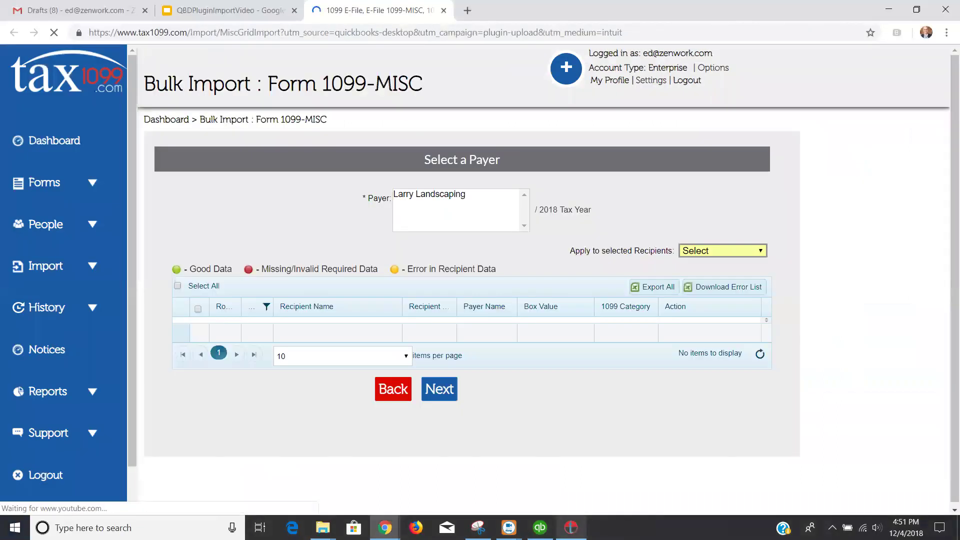
left_click(571, 528)
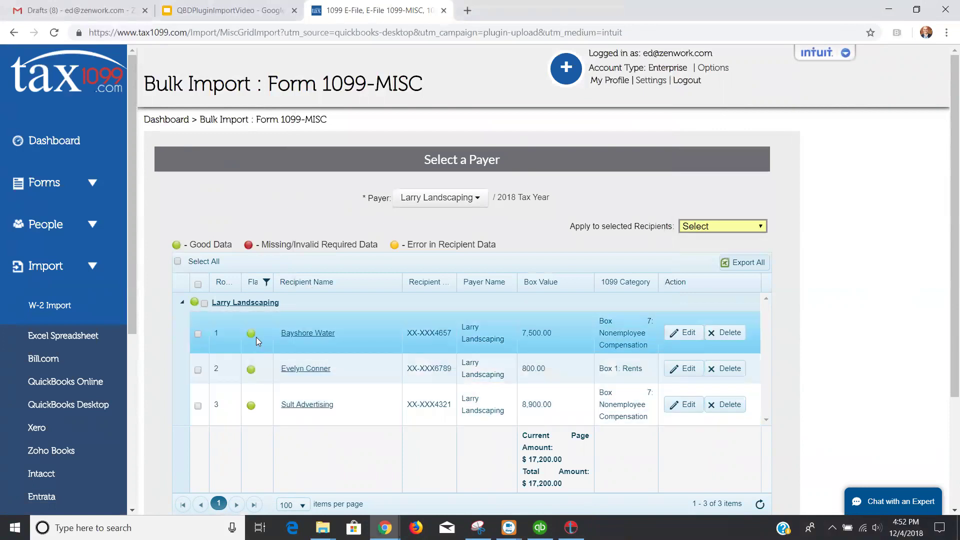
left_click(251, 306)
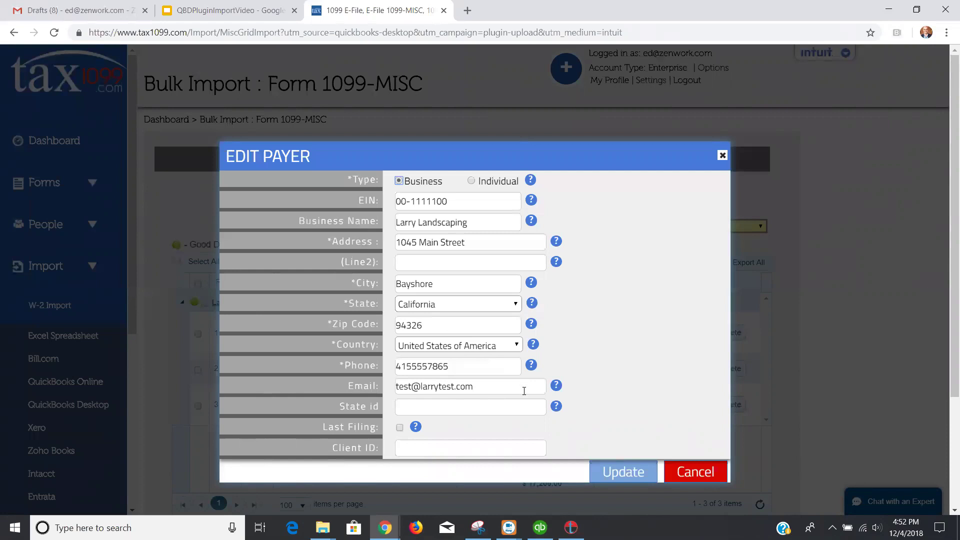
left_click(697, 478)
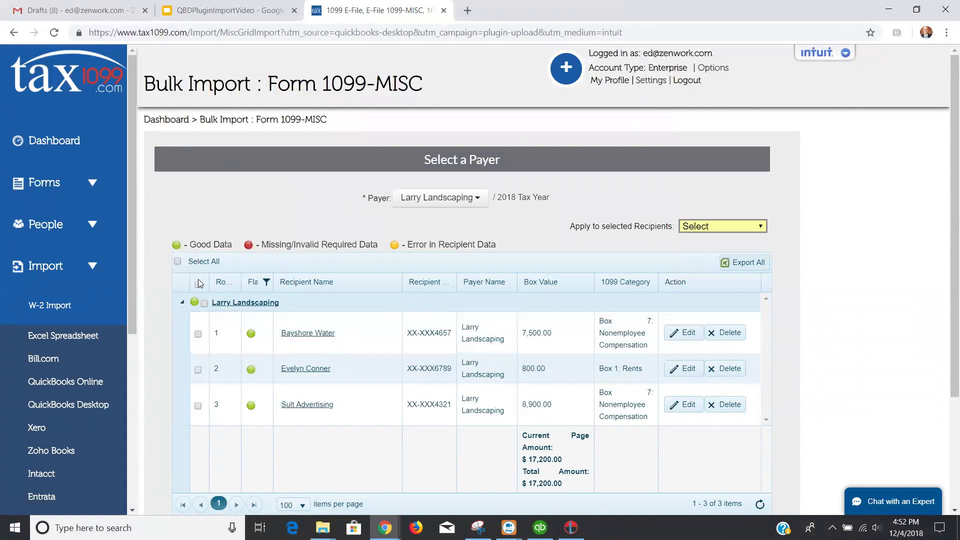
- Select all three recipients and check their $17,200.00 total against the QuickBooks 1099 Summary
left_click(177, 261)
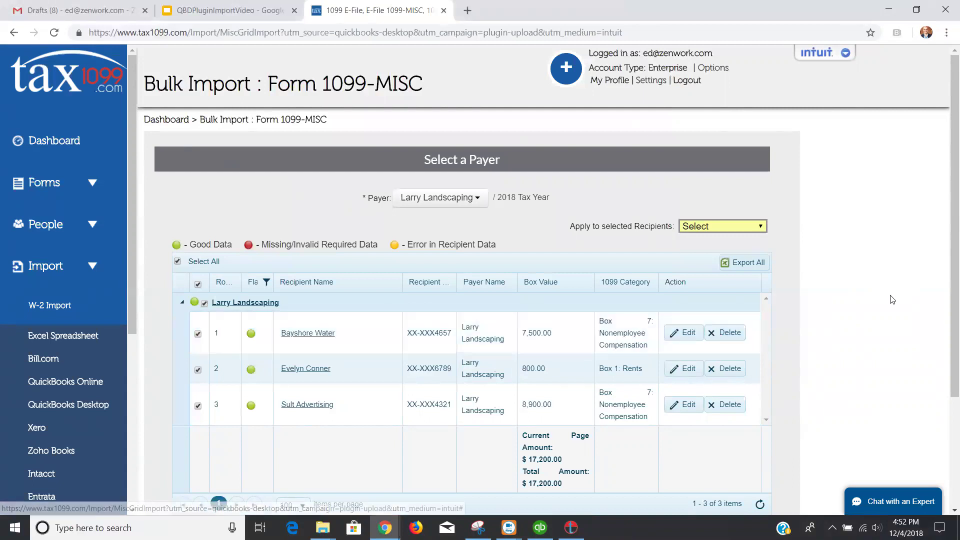
scroll(946, 373, "down", 2)
scroll(946, 374, "down", 1)
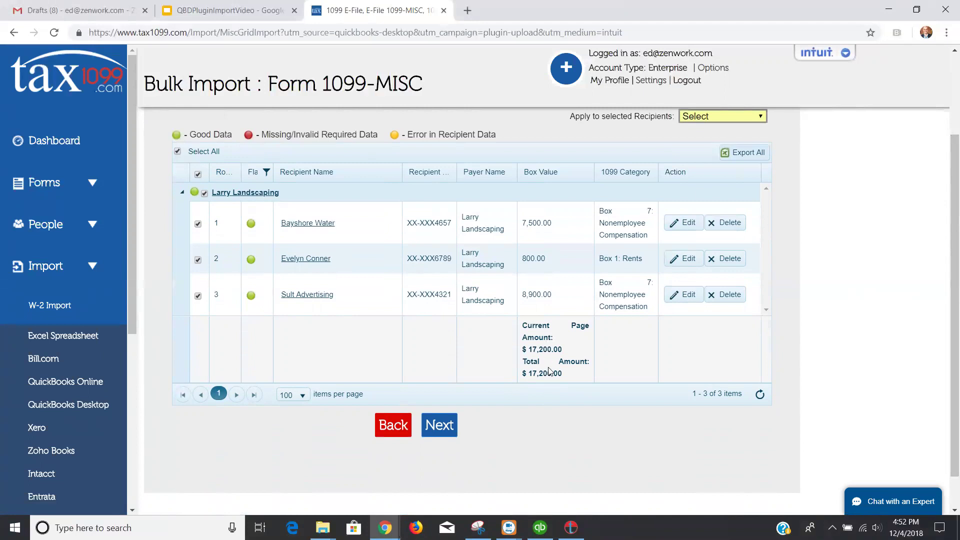
left_click(543, 526)
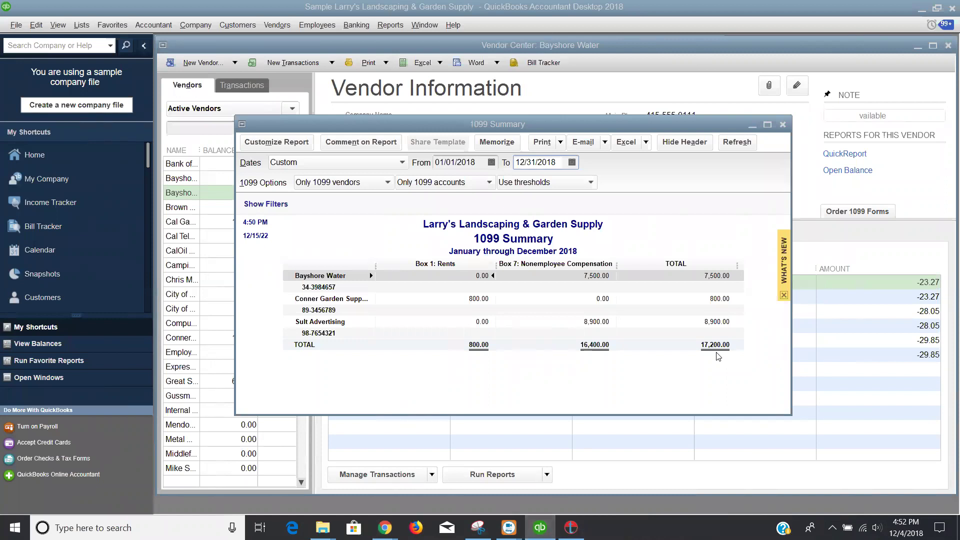
key("alt+Tab")
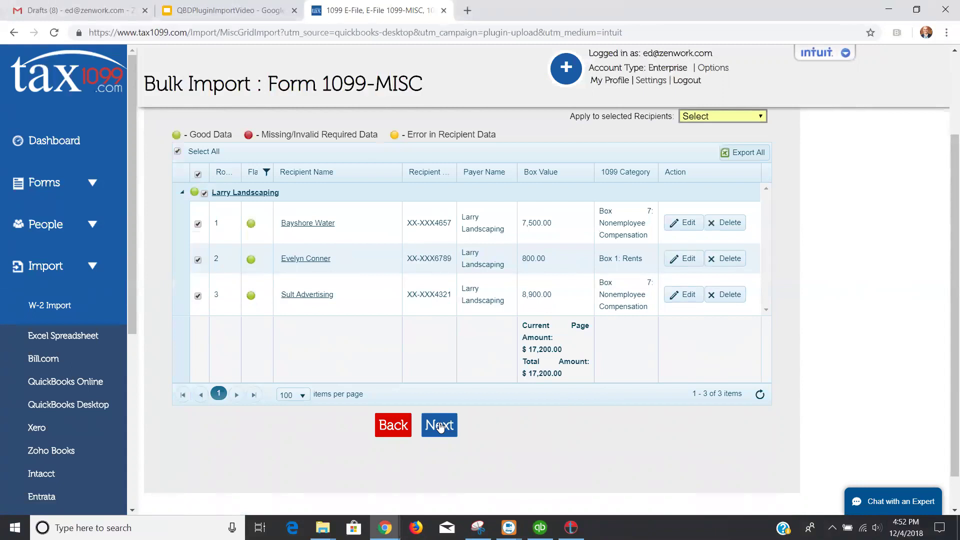
- Upload the three selected recipients, confirm the 3 of 3 success message, and review the forms table
left_click(439, 425)
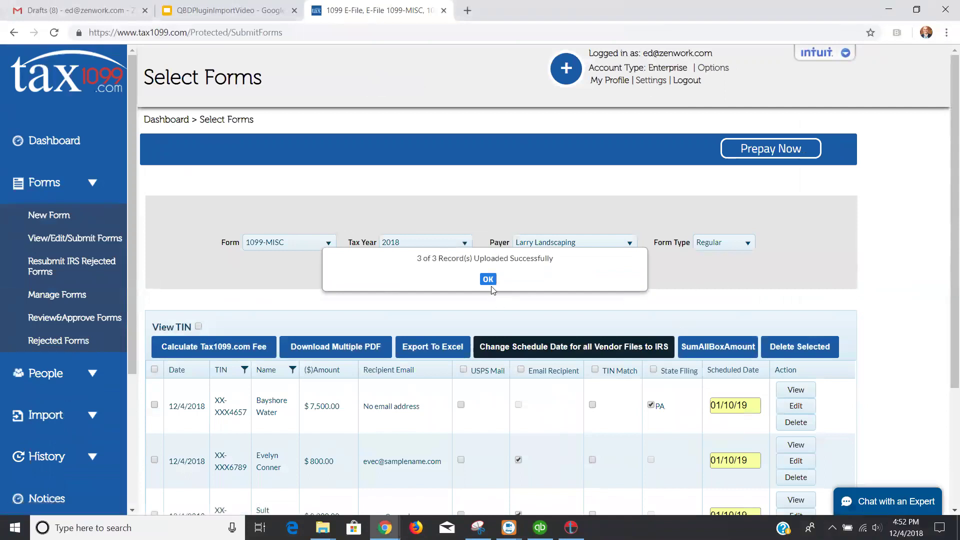
left_click(488, 281)
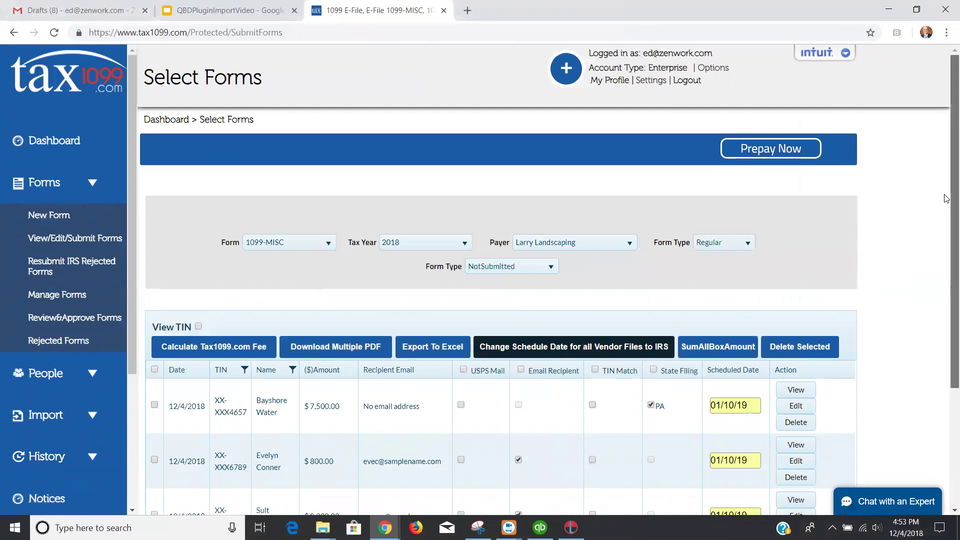
scroll(946, 240, "down", 3)
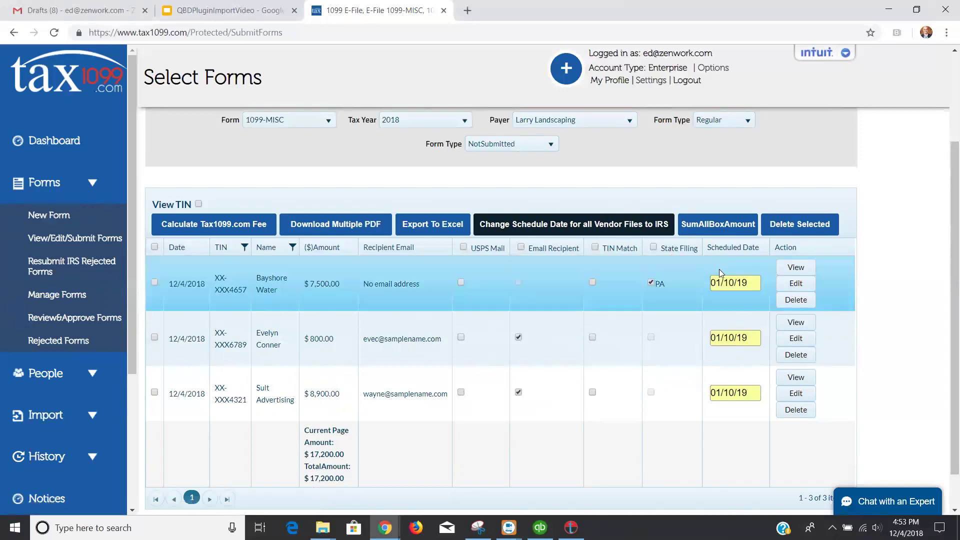
mouse_move(725, 289)
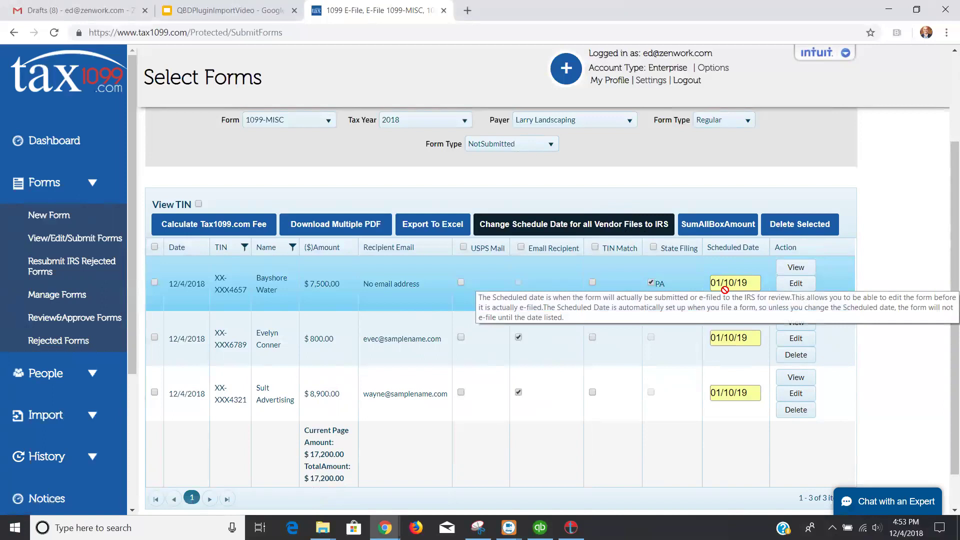
- Change the schedule dates for all forms to 01/31/19 for Box7 and 03/31/19 otherwise
left_click(597, 228)
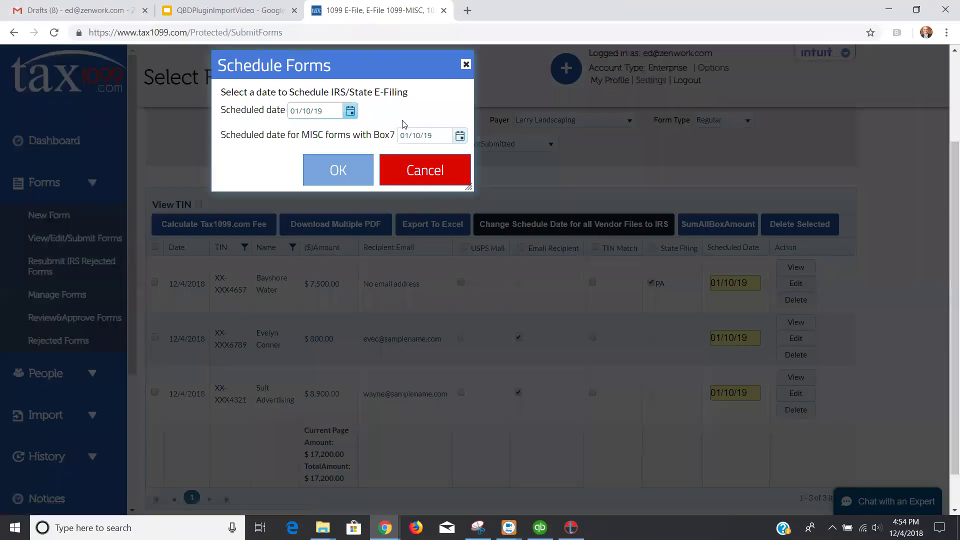
left_click(460, 139)
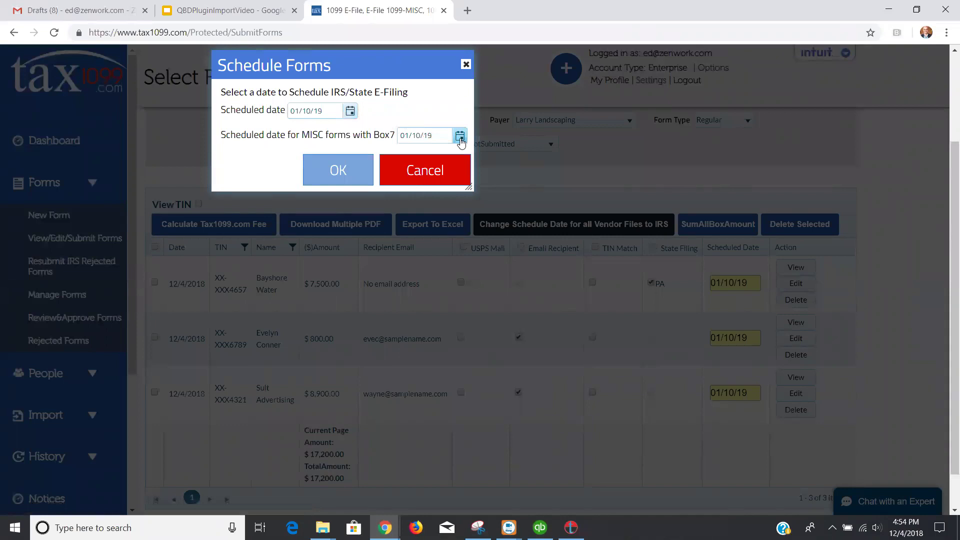
left_click(481, 255)
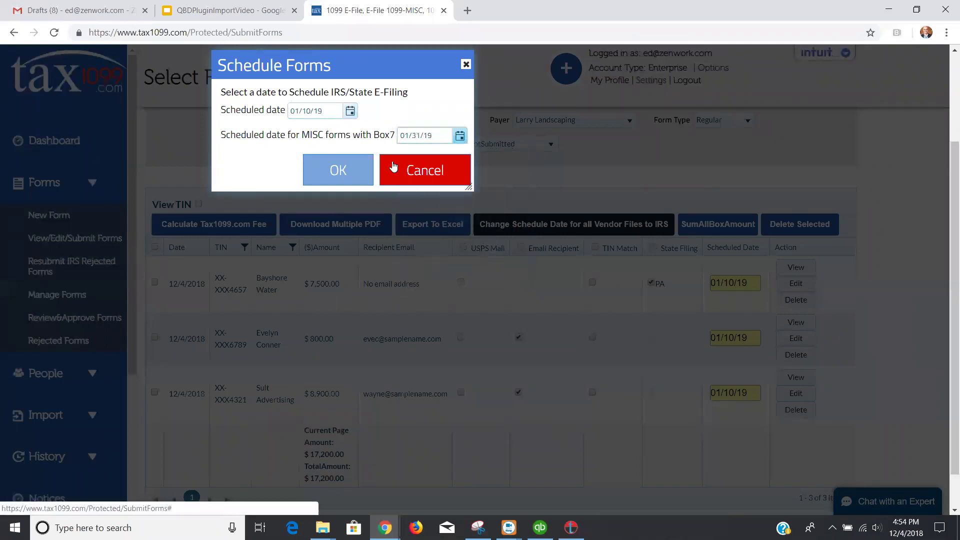
left_click(350, 111)
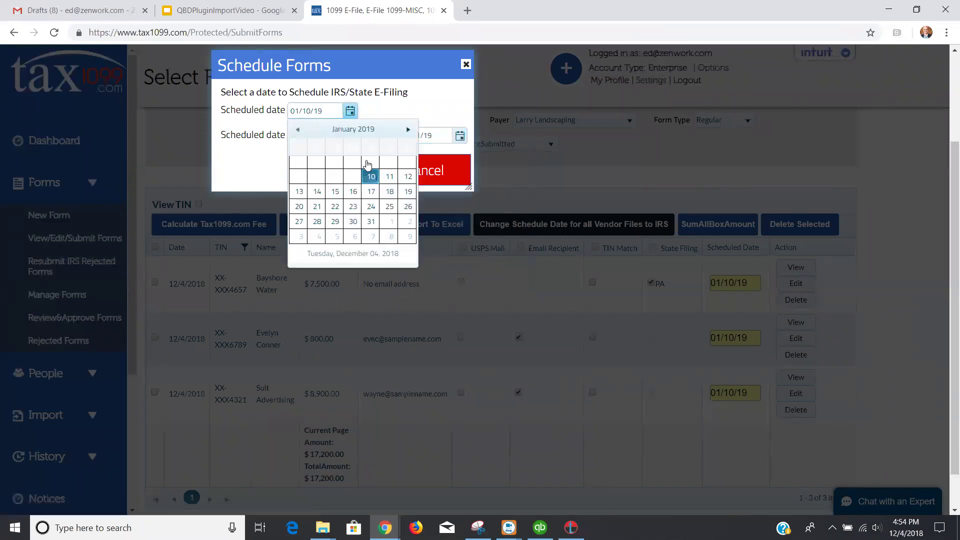
left_click(409, 130)
left_click(409, 129)
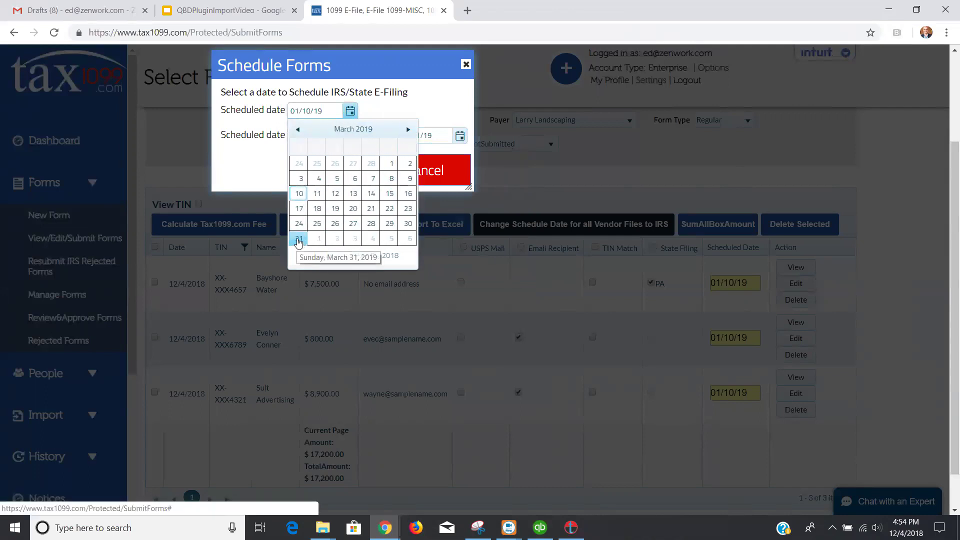
left_click(299, 241)
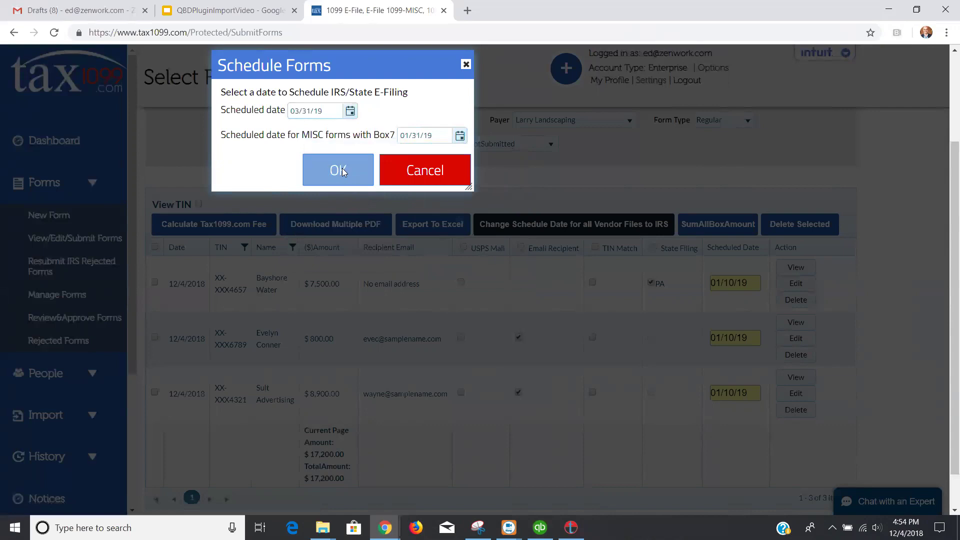
left_click(342, 168)
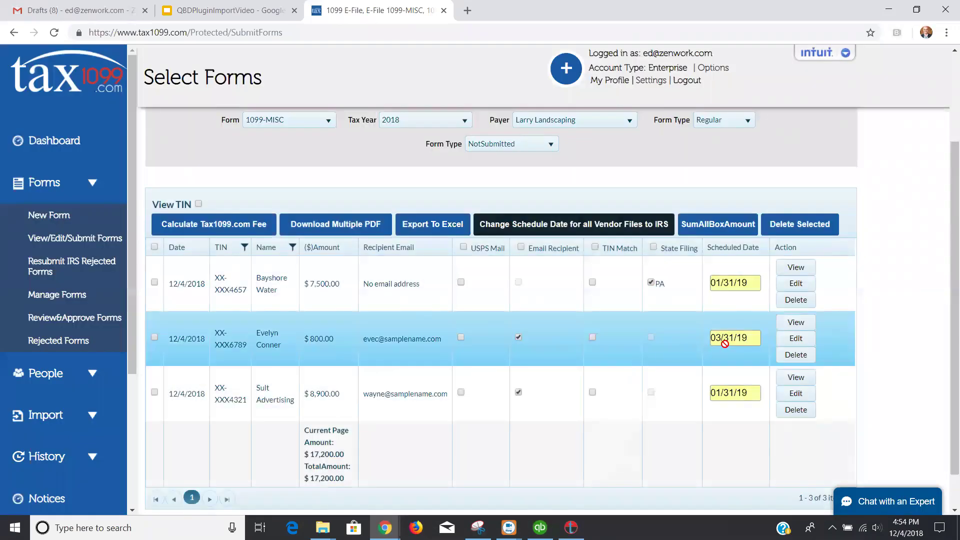
mouse_move(726, 344)
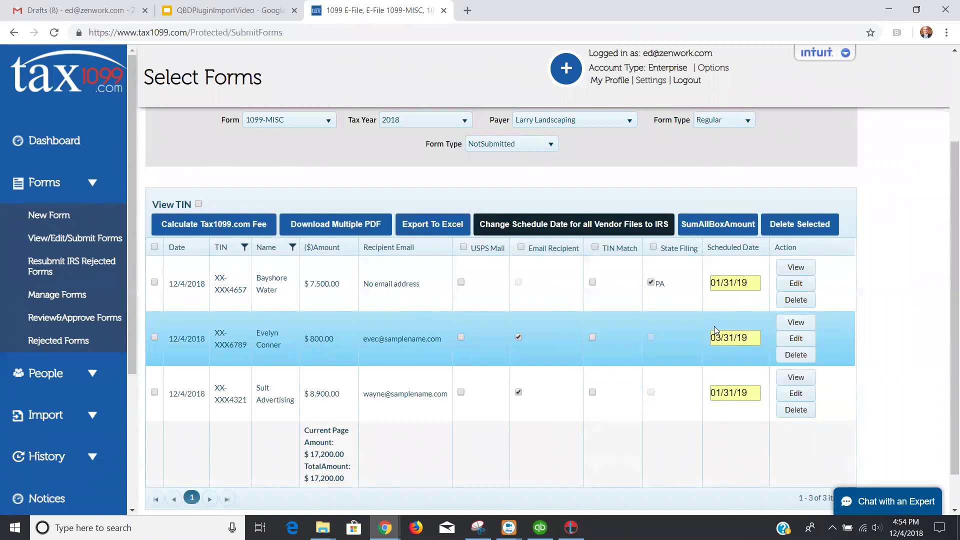